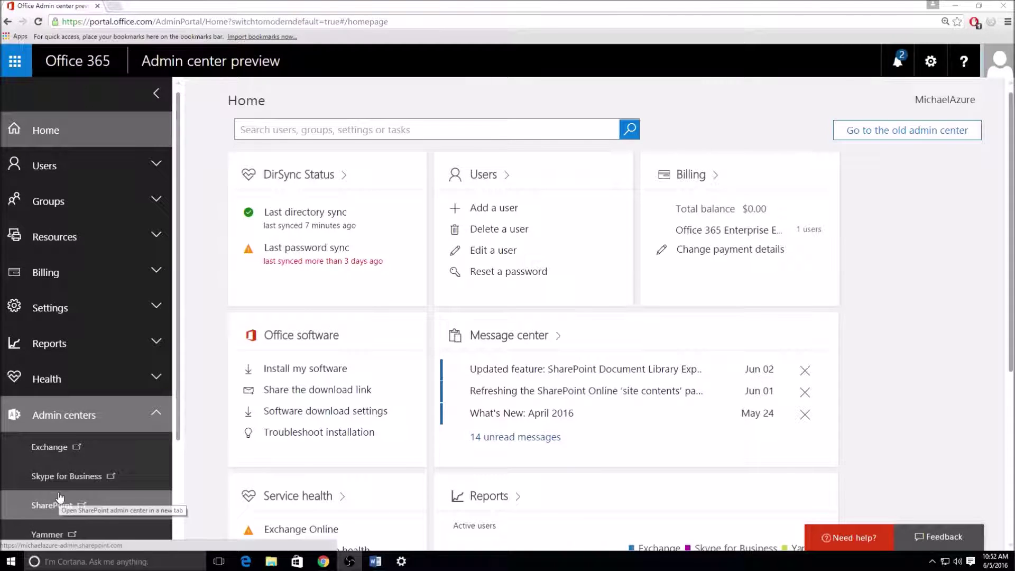
Collapse the Admin centers list in the Home dashboard's left navigation
click(129, 423)
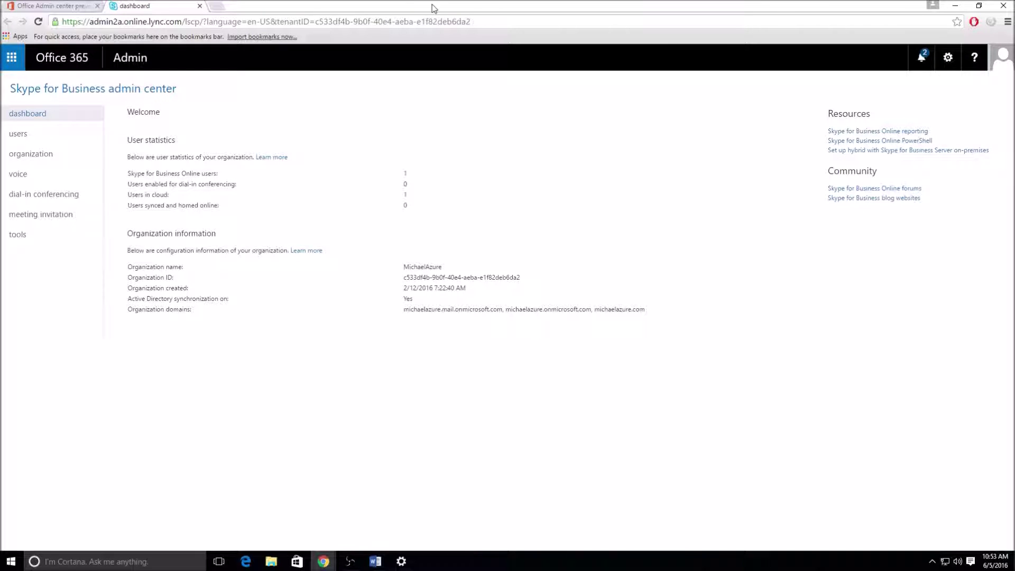
Open the Admin mailbox in Exchange admin center and review its SIP and SMTP addresses
click(74, 5)
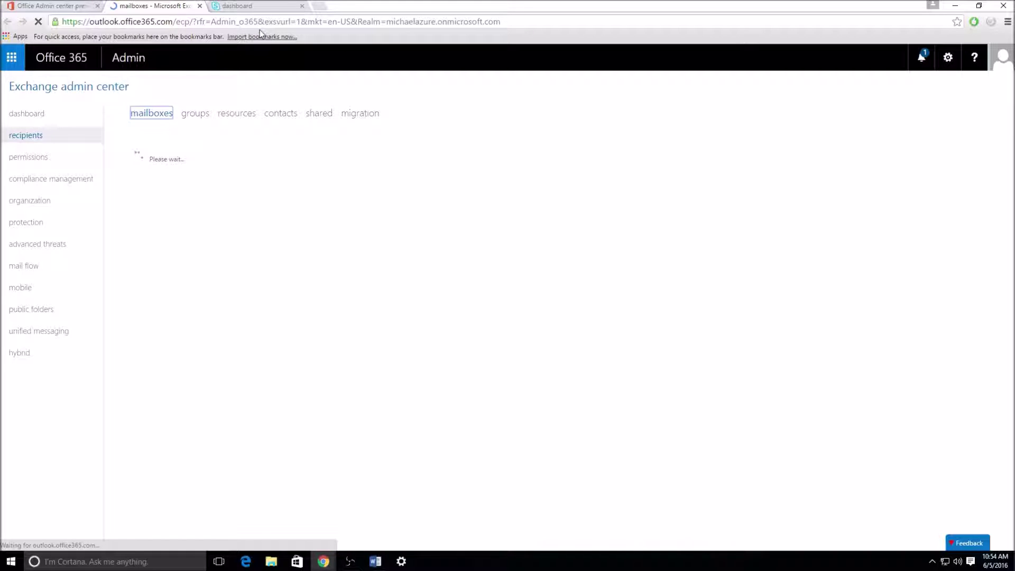
double_click(189, 191)
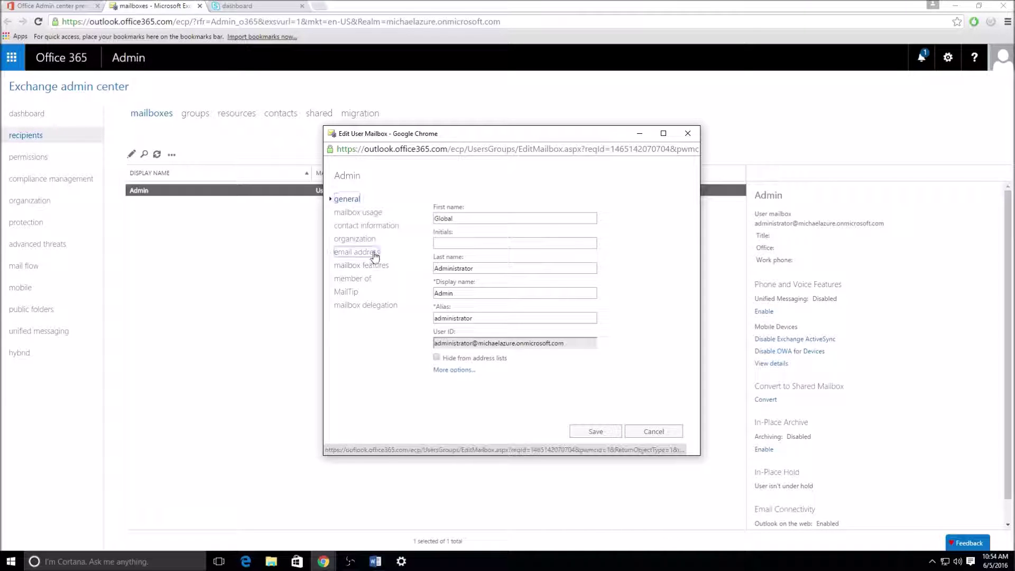
click(370, 253)
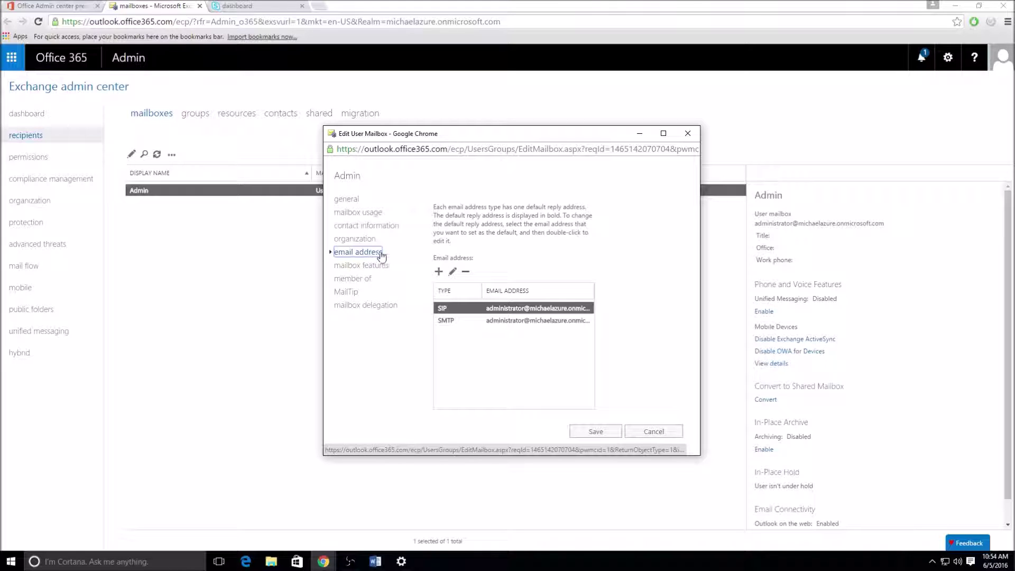
double_click(505, 137)
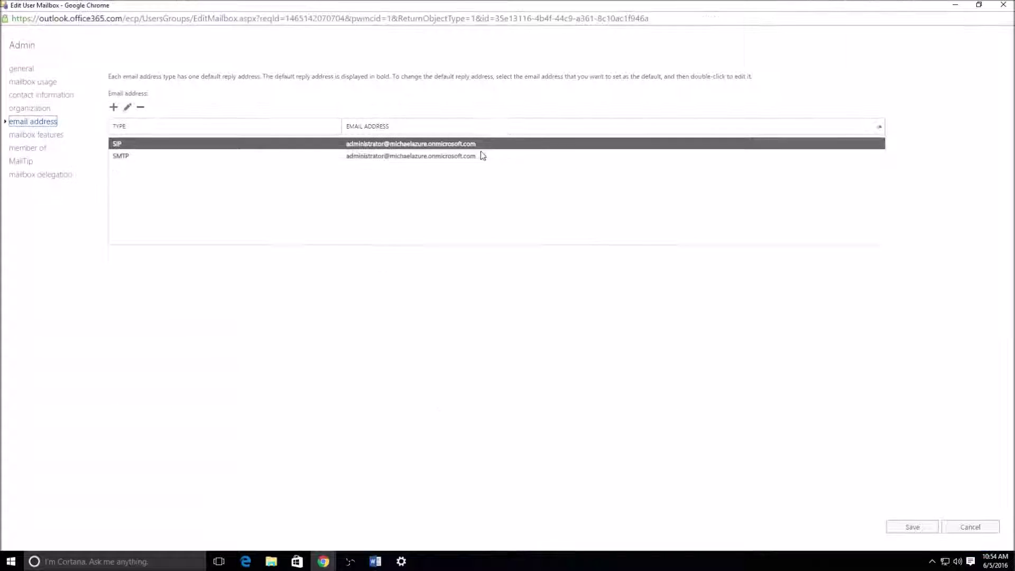
click(472, 160)
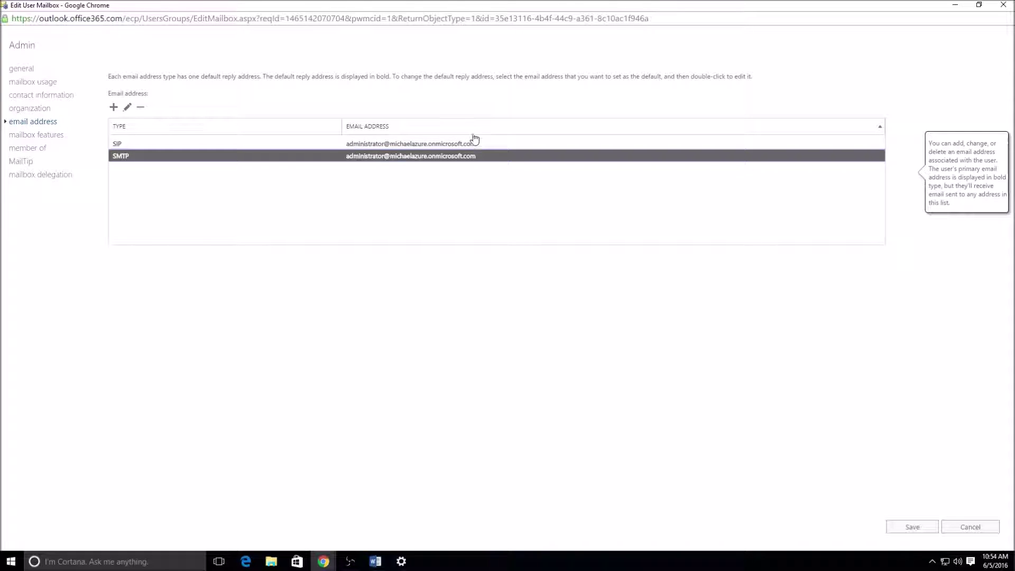
click(468, 142)
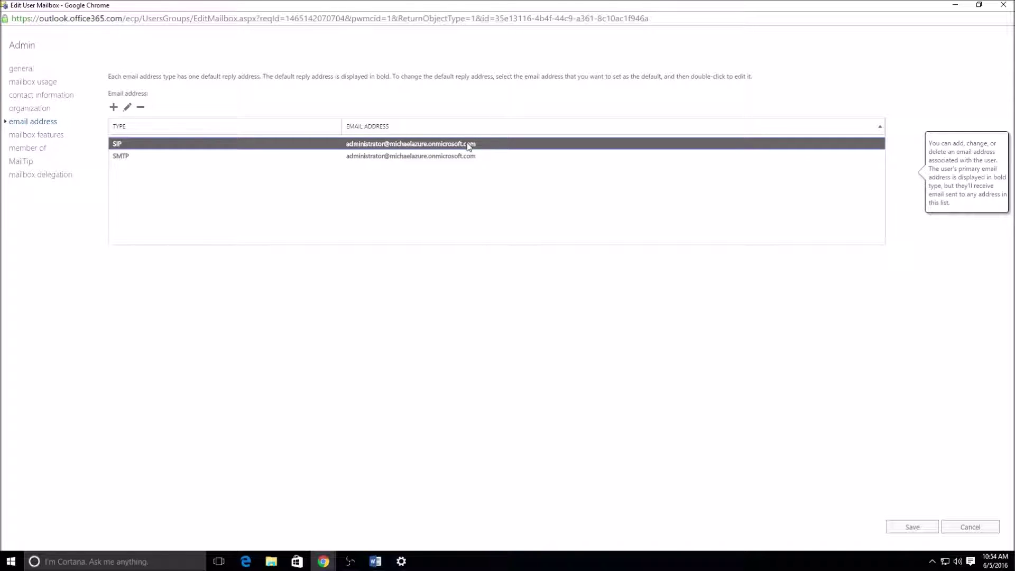
Close the Admin mailbox edit window and the Exchange mailboxes tab
right_click(344, 2)
click(265, 170)
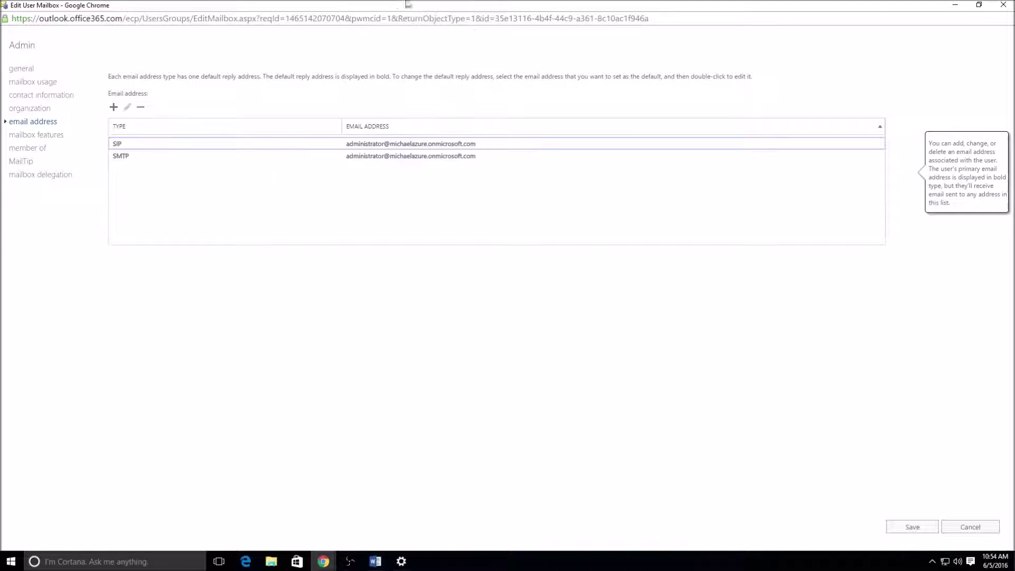
right_click(464, 3)
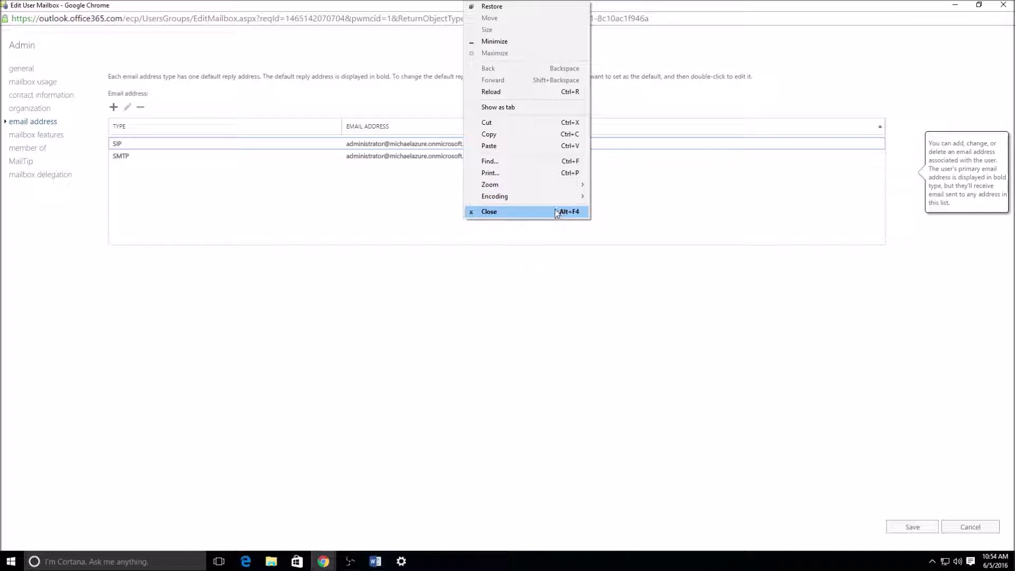
click(555, 212)
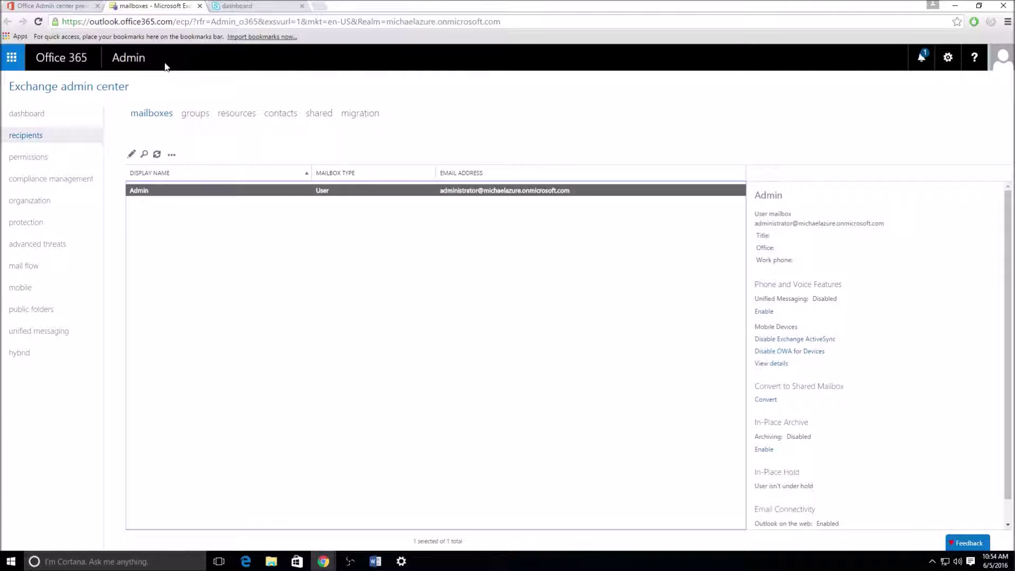
middle_click(169, 5)
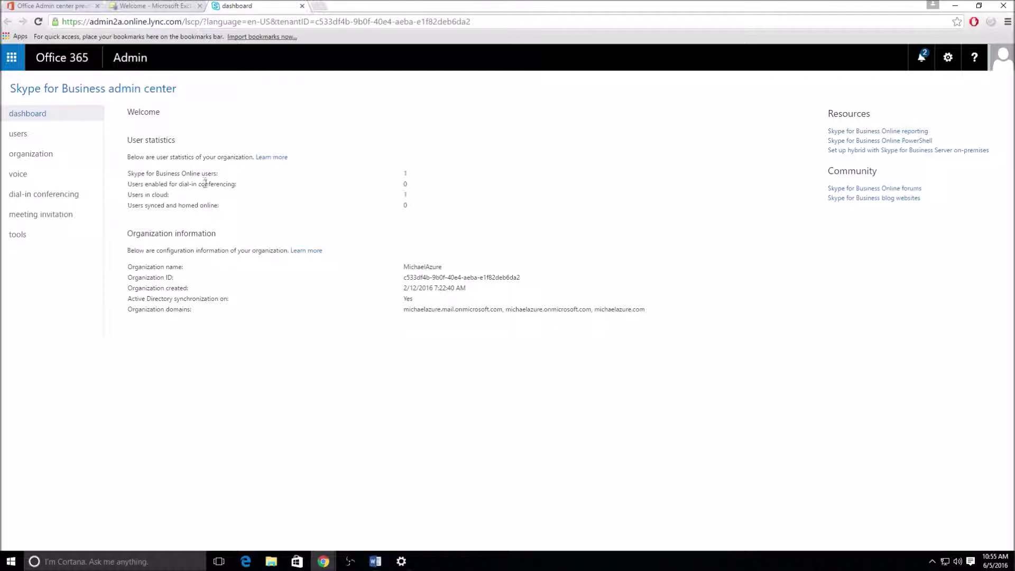
Switch to the Skype for Business admin center and open its users page
click(52, 137)
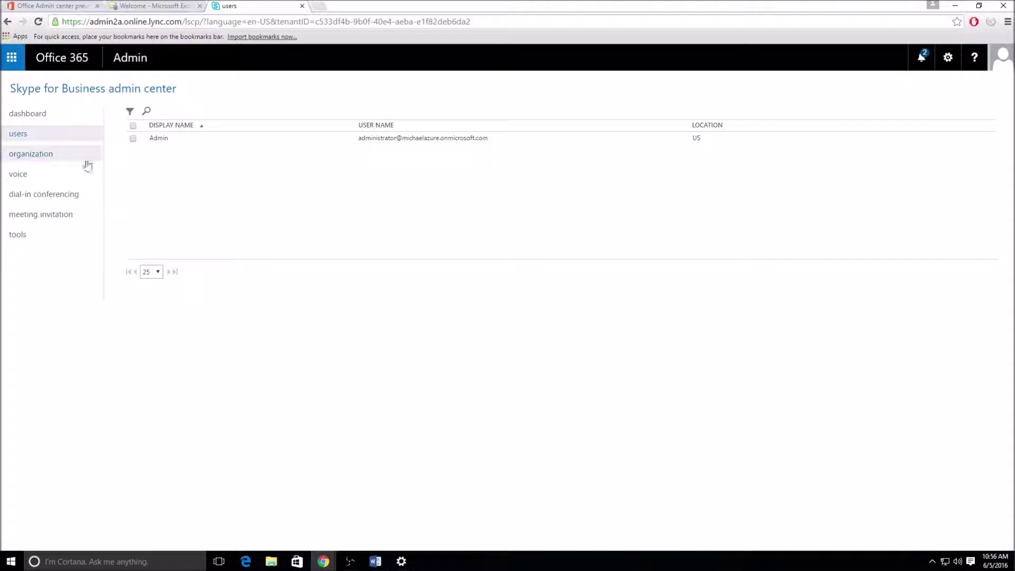
Open the organization-wide general settings in Skype for Business admin center
click(69, 155)
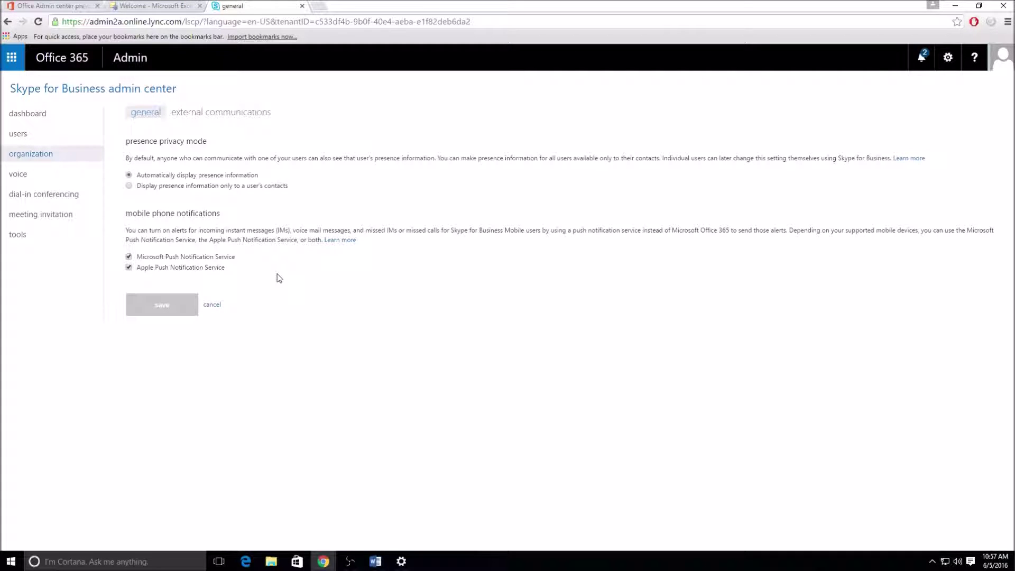
Open the voice users page, which shows no users licensed for PBX
click(82, 173)
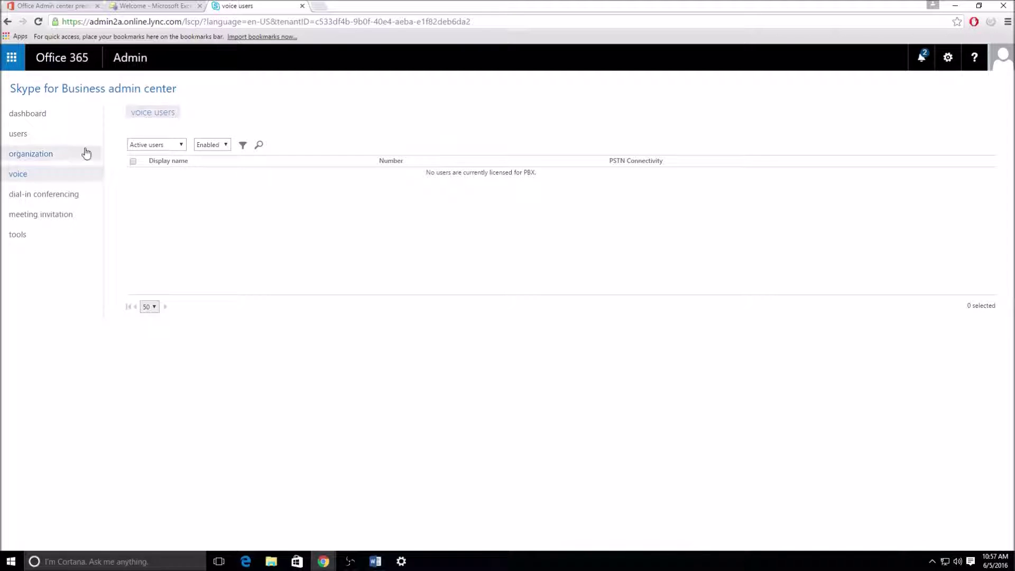
click(64, 134)
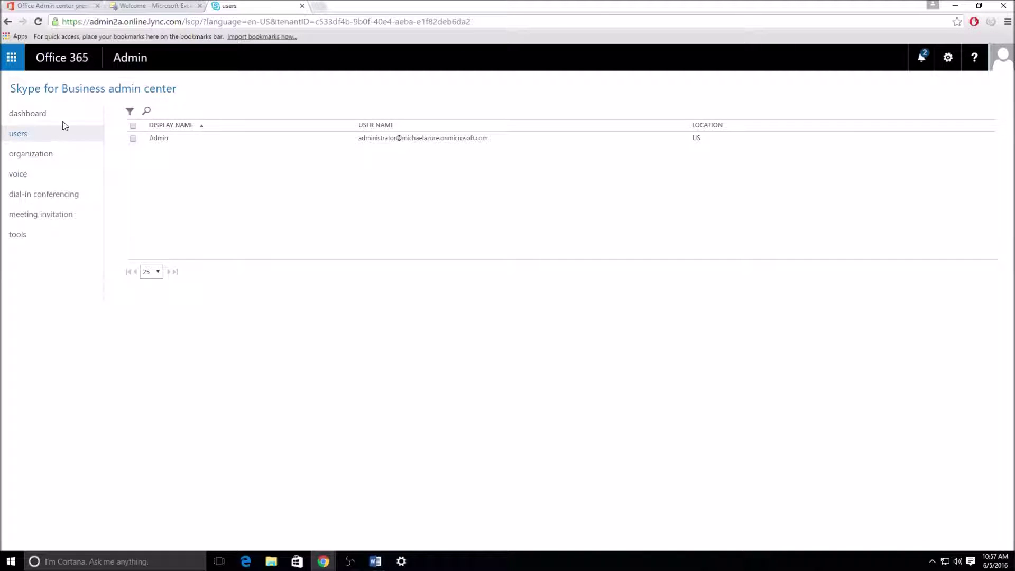
click(64, 124)
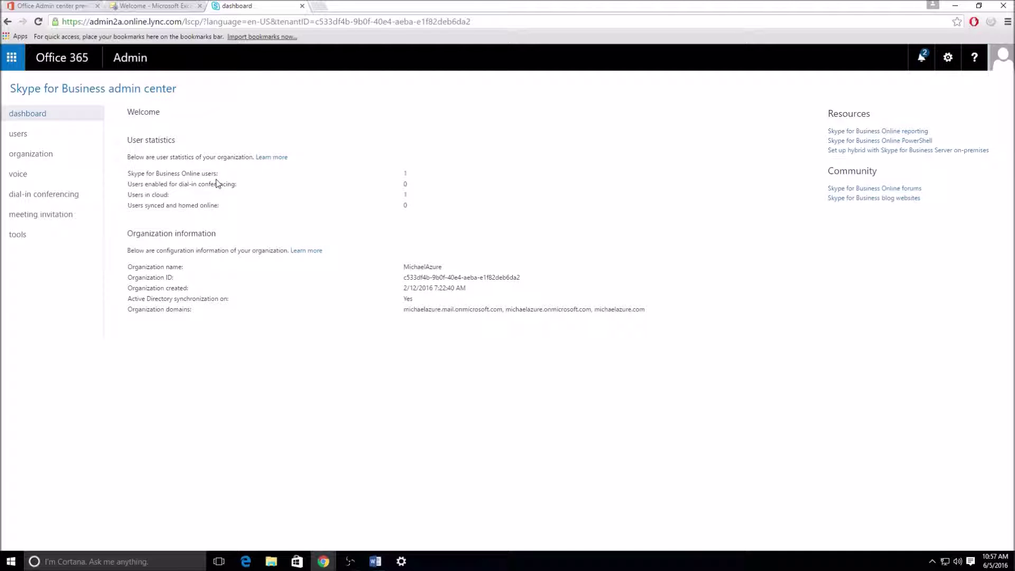
click(82, 195)
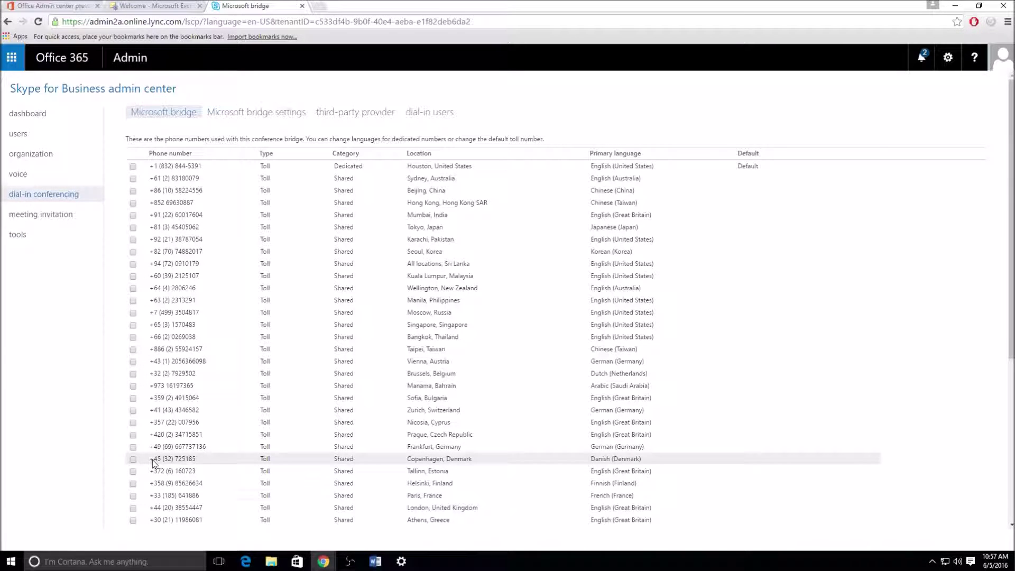
drag(154, 508, 175, 482)
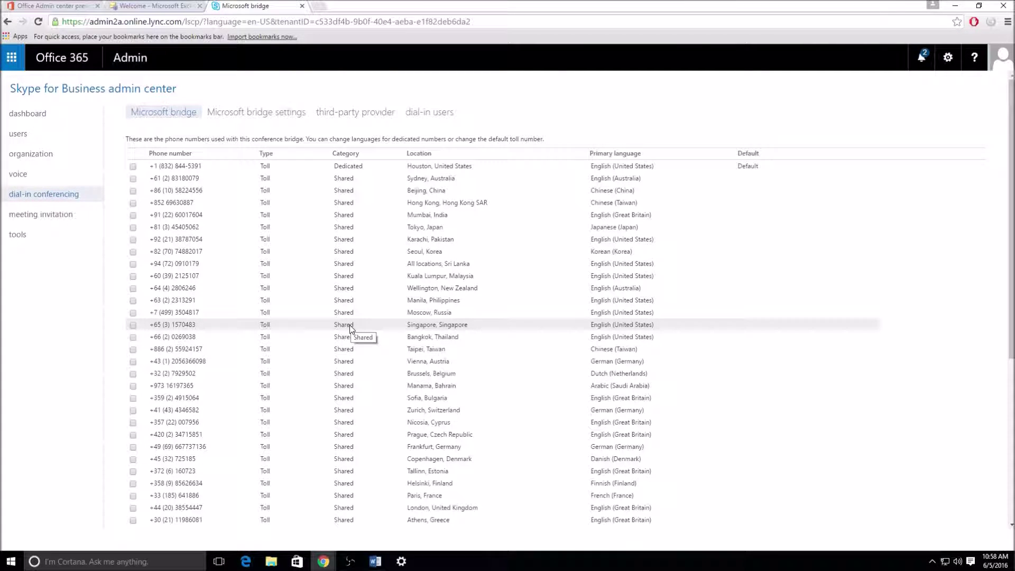
scroll(541, 236, down, 5)
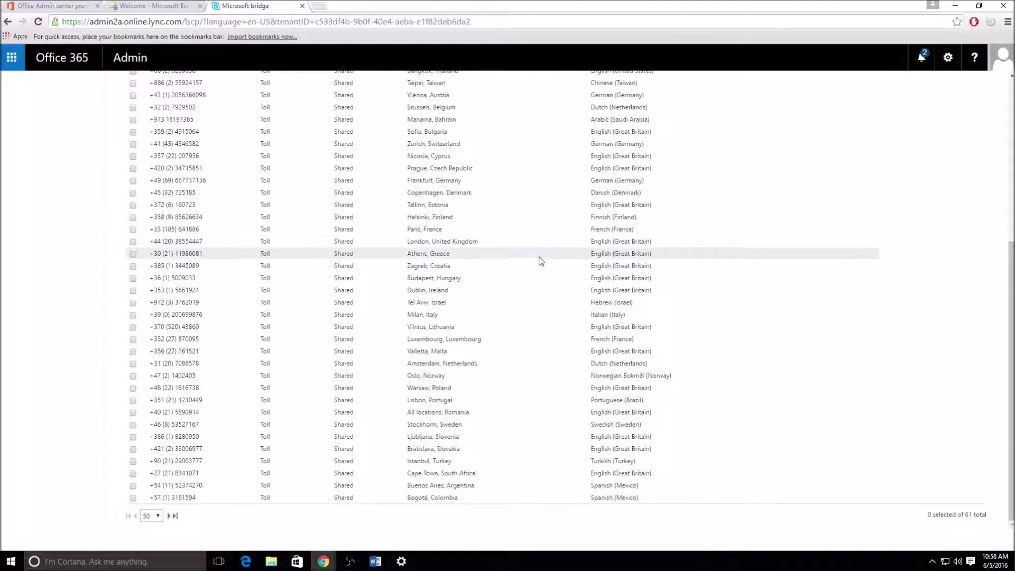
scroll(541, 261, up, 5)
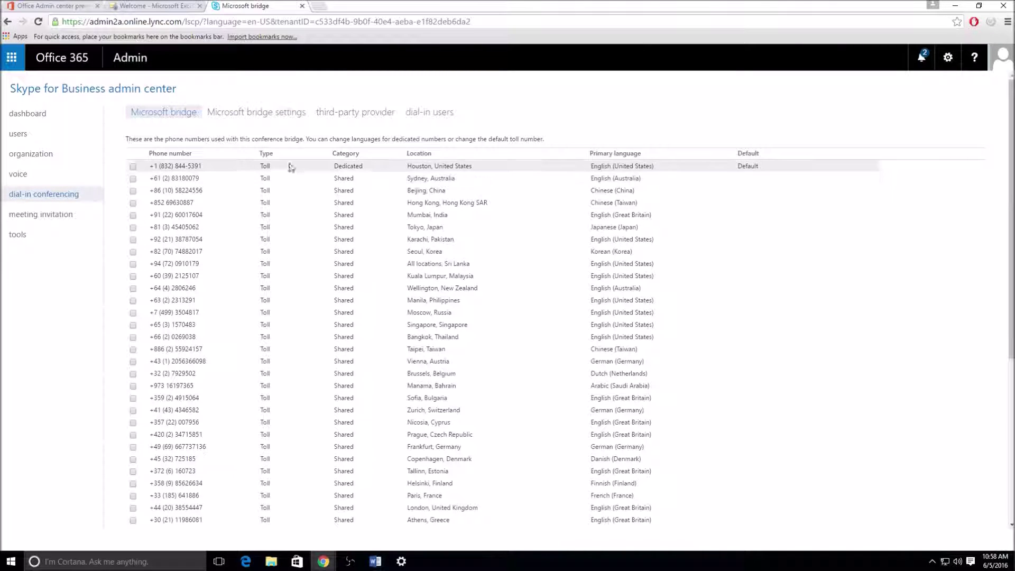
click(291, 118)
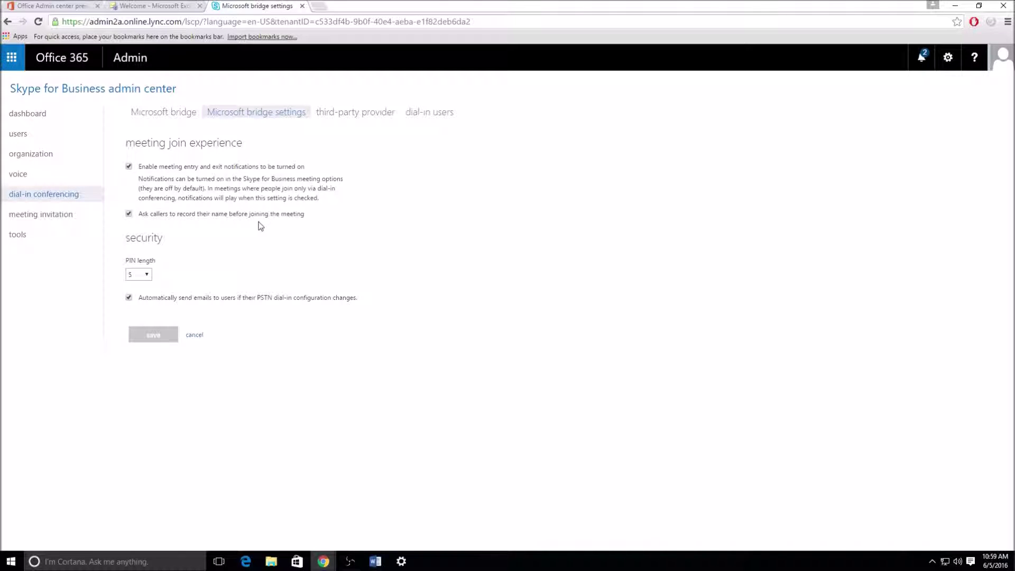
Leave the option asking callers to record their name turned on in Microsoft bridge settings
double_click(214, 215)
click(215, 218)
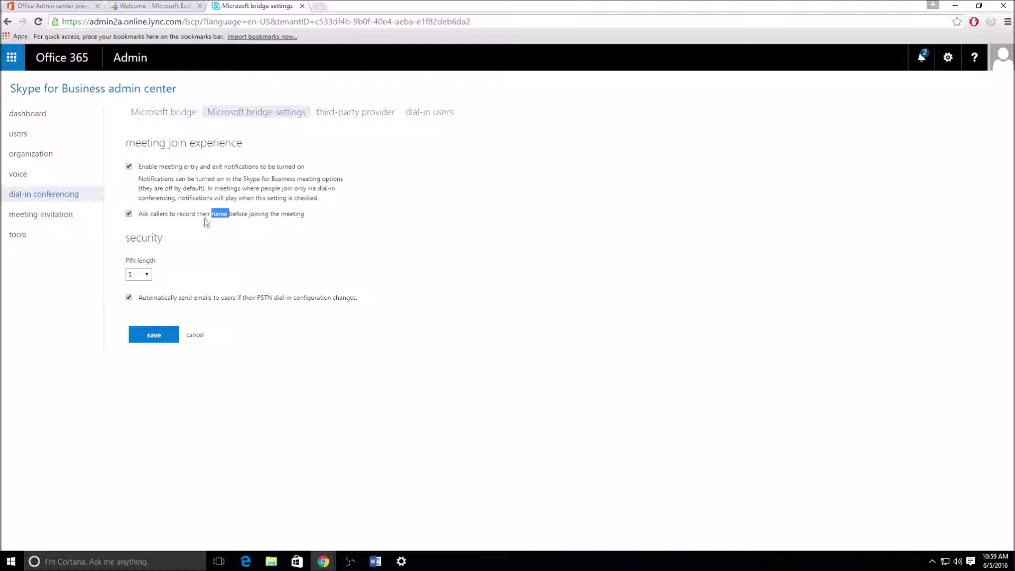
click(221, 255)
Keep PIN length at 5, turn off dial-in change emails, then try leaving for third-party provider
click(142, 274)
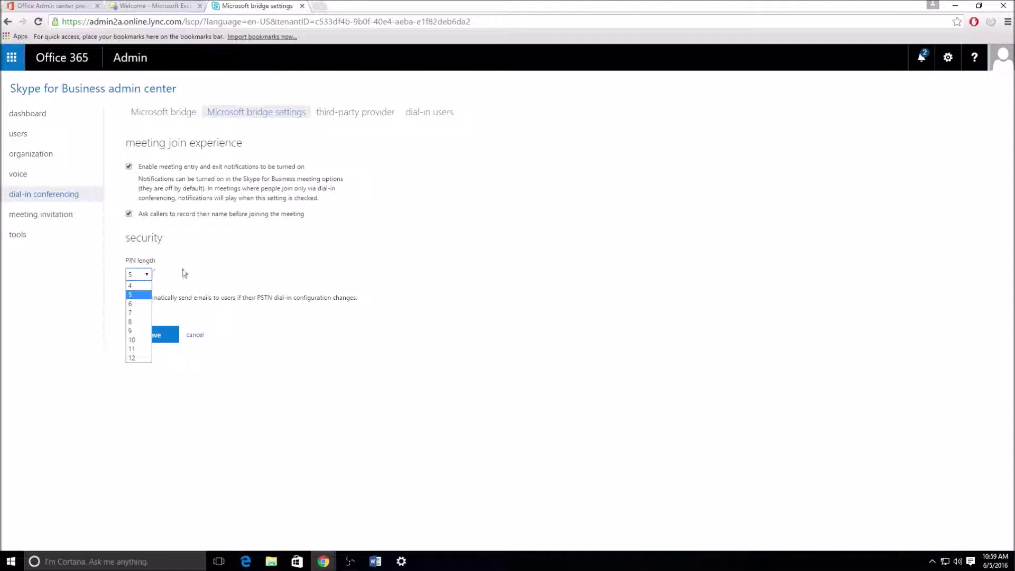
click(208, 271)
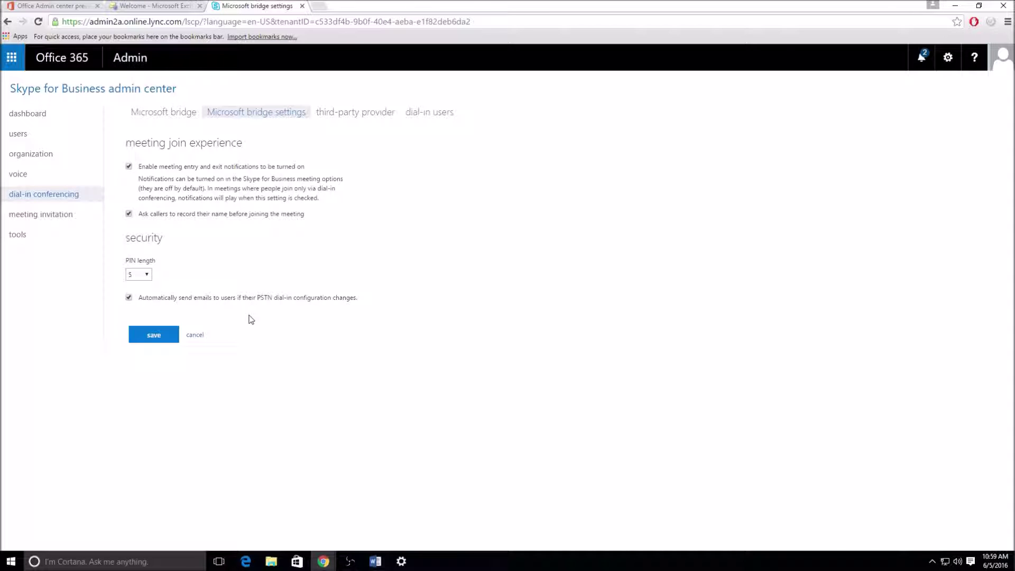
click(221, 300)
click(376, 116)
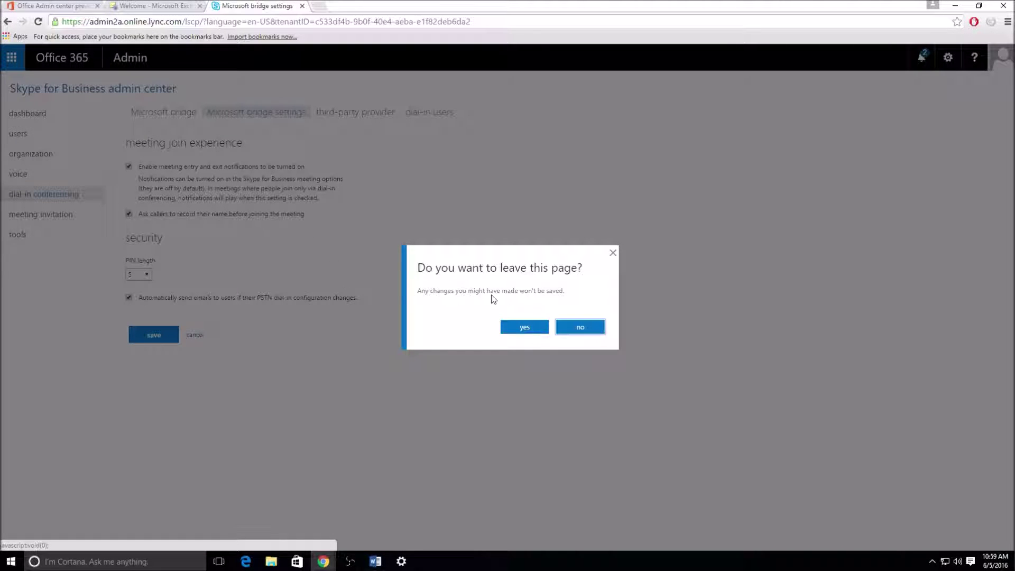
Discard the unsaved bridge settings, view the third-party provider page, then go to dial-in users
click(584, 330)
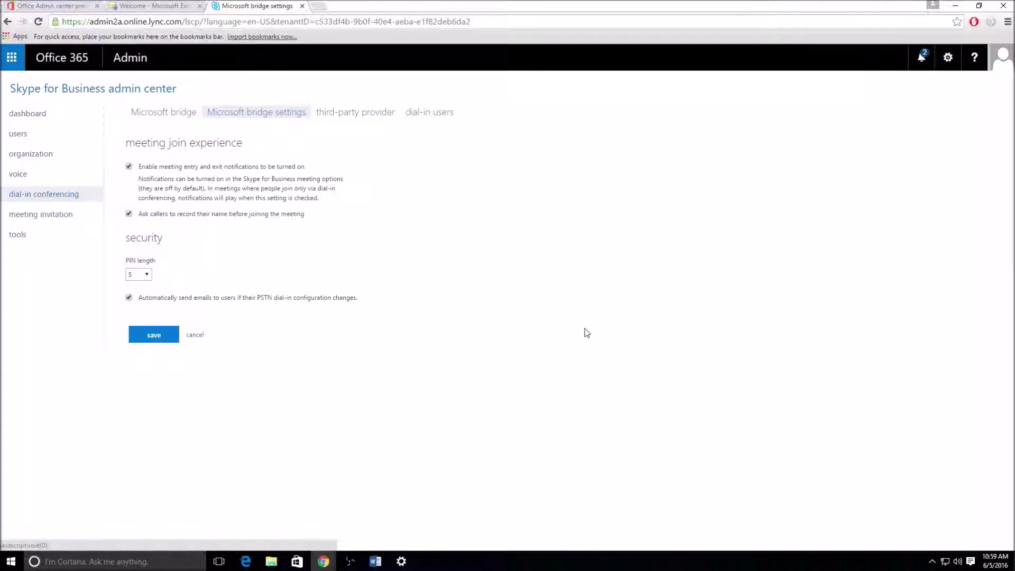
click(369, 121)
click(522, 328)
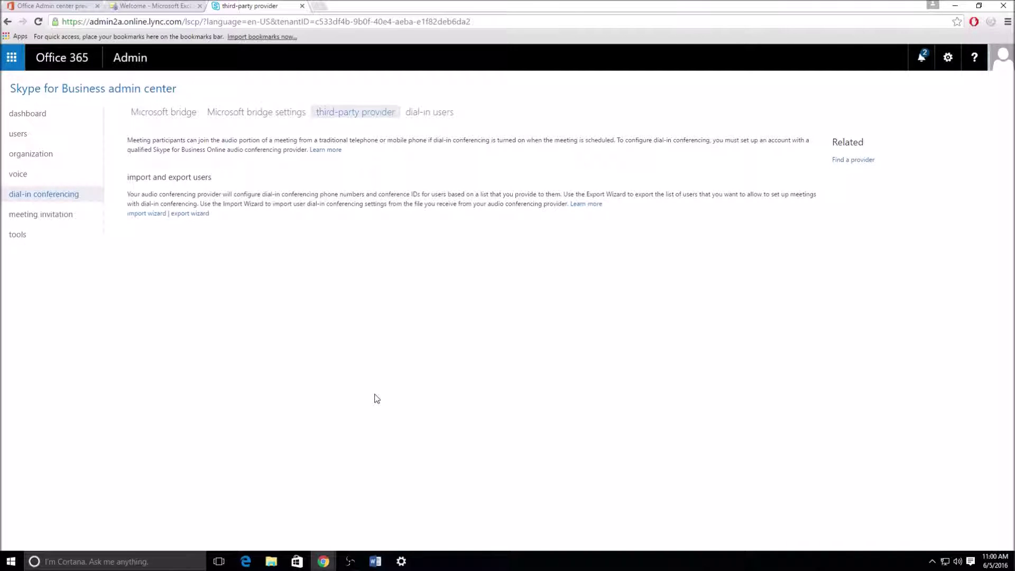
click(415, 114)
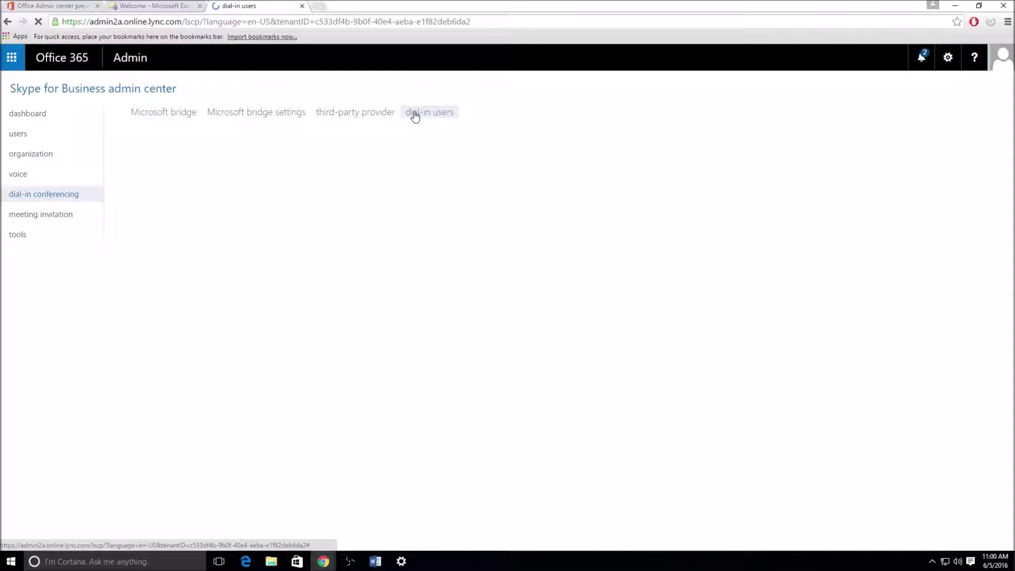
Check the Admin user's dial-in conferencing details, then open the meeting invitation page
click(193, 166)
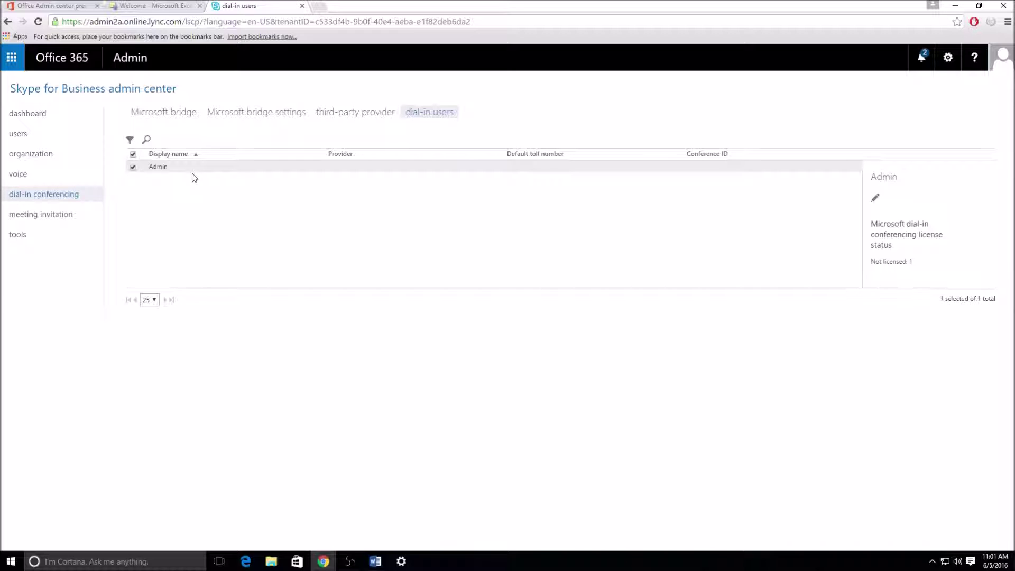
click(76, 218)
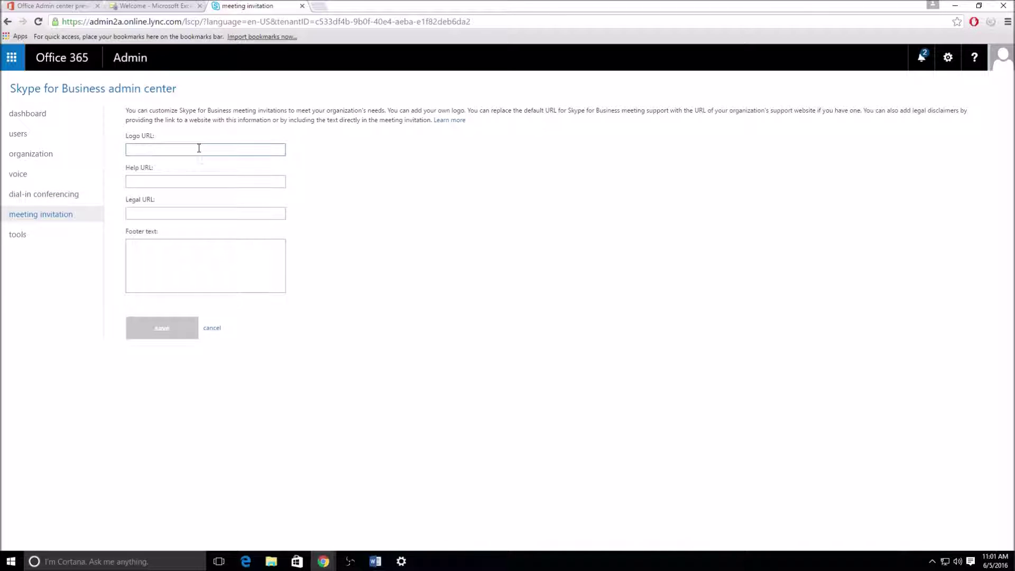
Leave the Logo URL blank, visit the Skype tools page, then return to the Office 365 admin preview
click(198, 150)
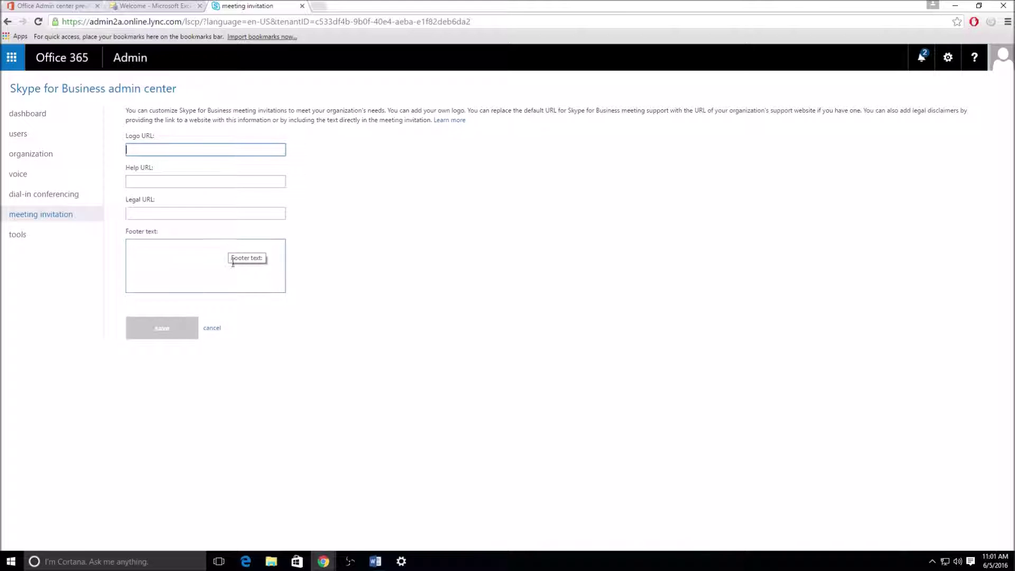
click(61, 239)
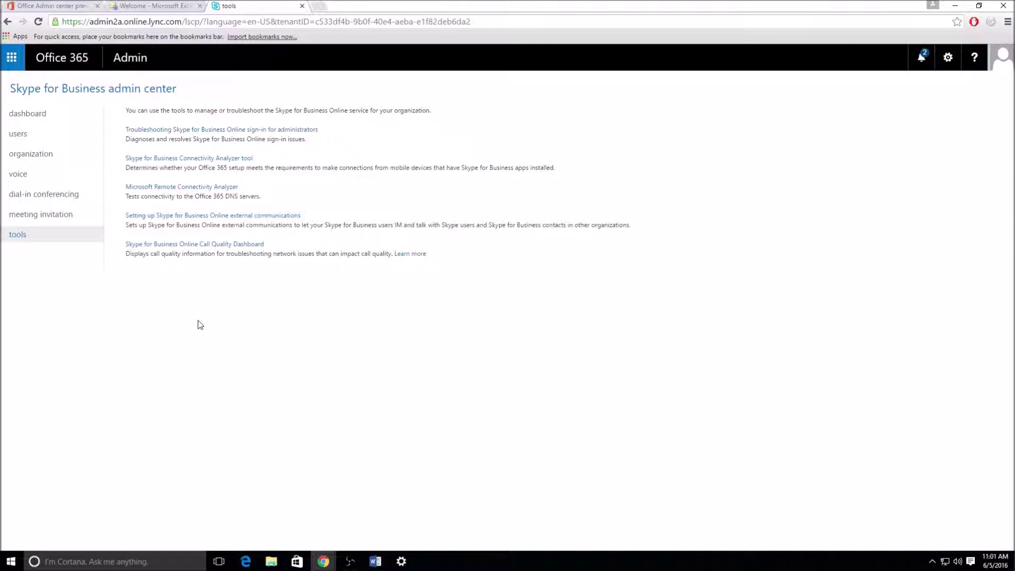
click(19, 5)
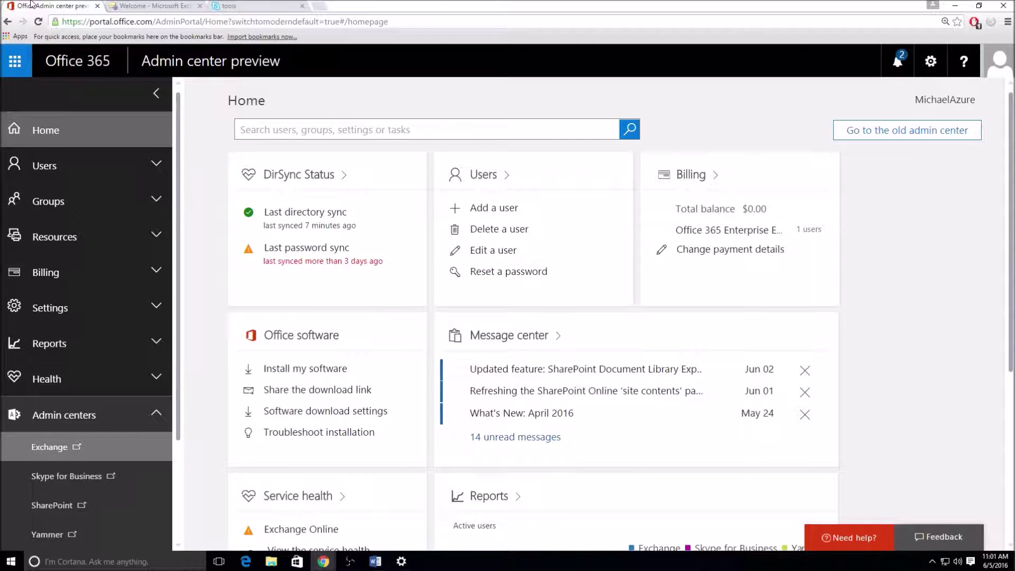
Compare the classic Office 365 admin tools page with the Skype tools page, then close the Office 365 tab
click(908, 130)
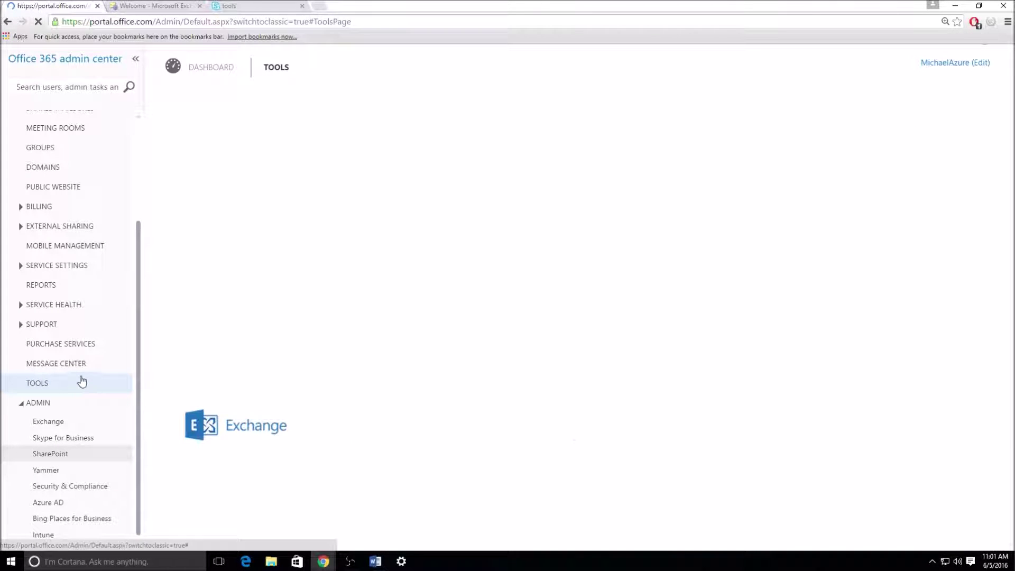
scroll(373, 316, down, 2)
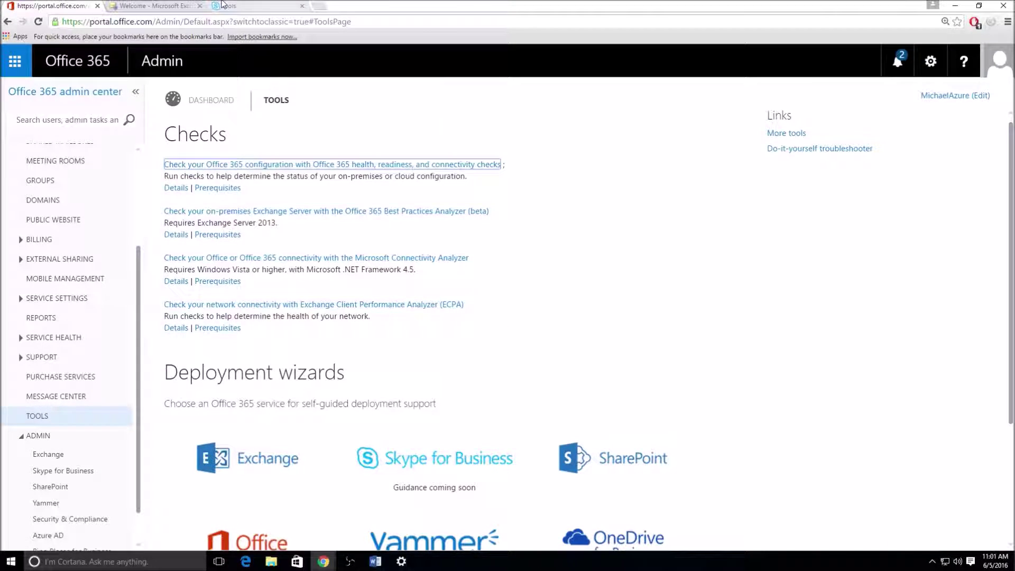
click(227, 6)
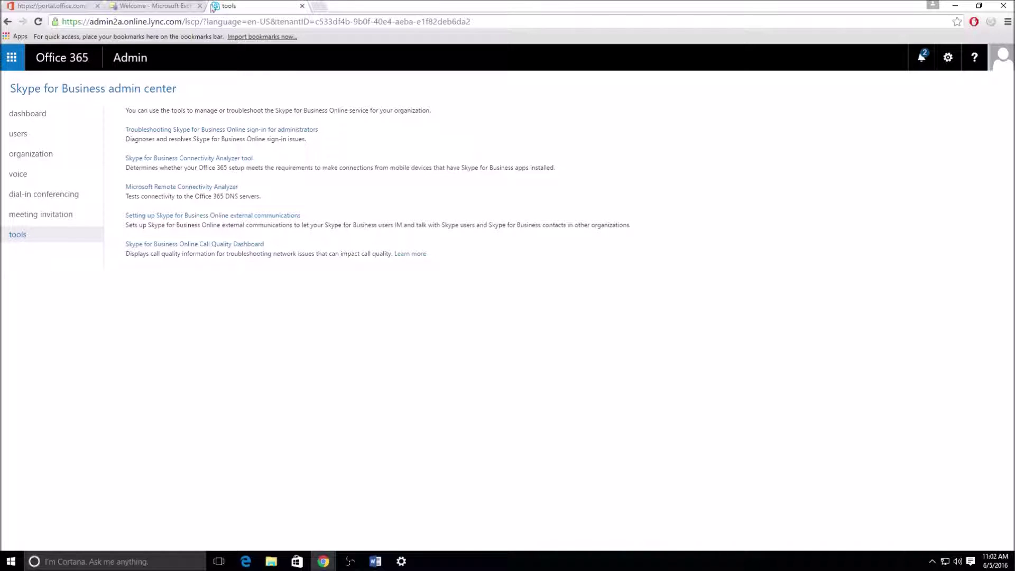
click(74, 6)
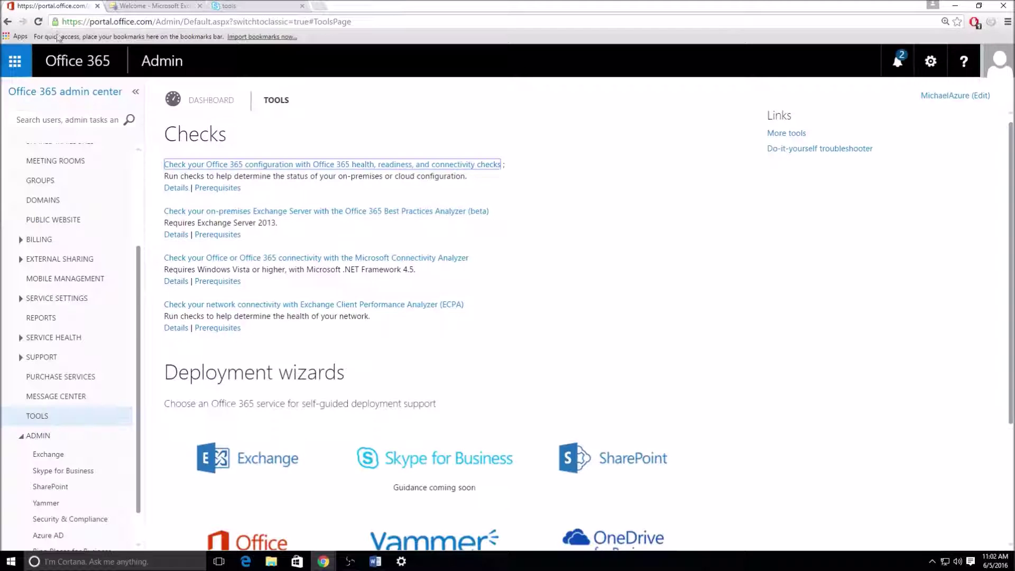
scroll(537, 270, down, 3)
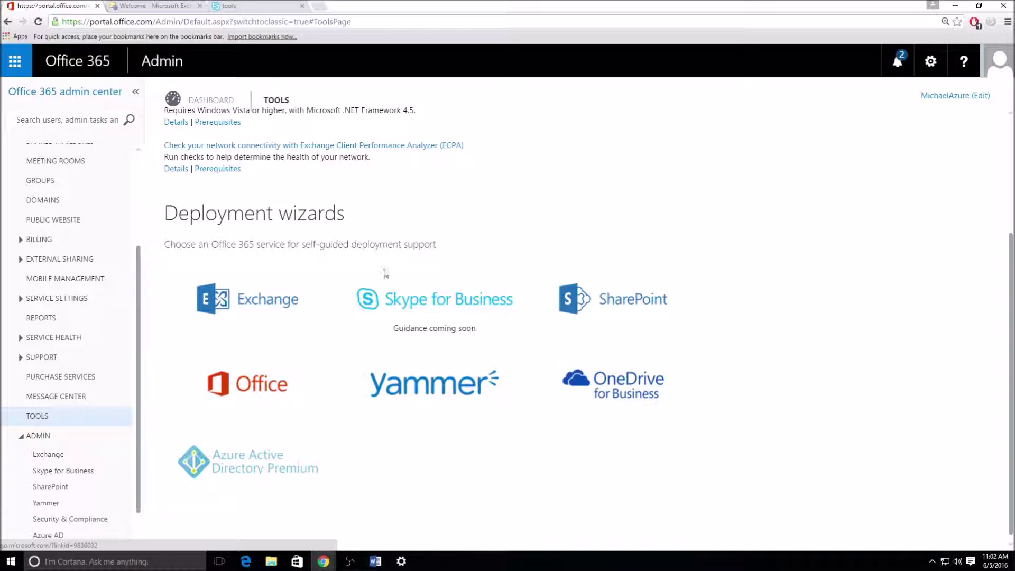
middle_click(36, 8)
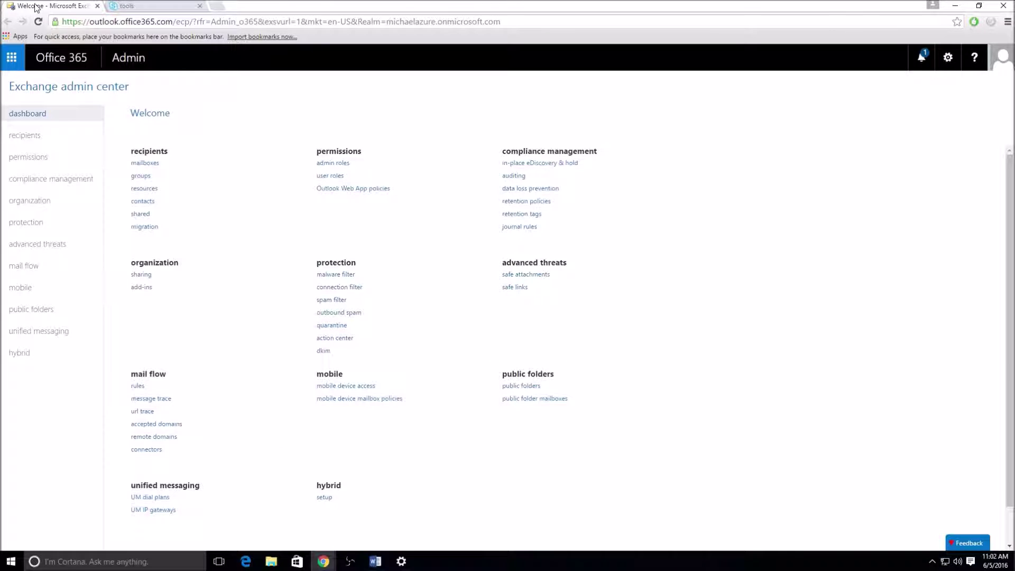
Close the Skype for Business tools page and open the UM dial plans list in unified messaging
click(127, 6)
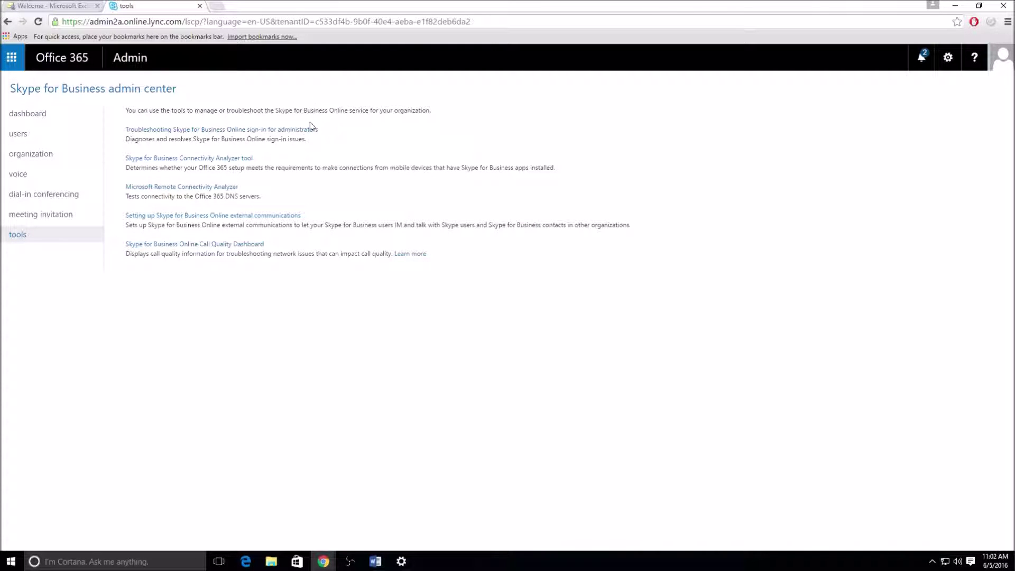
middle_click(142, 5)
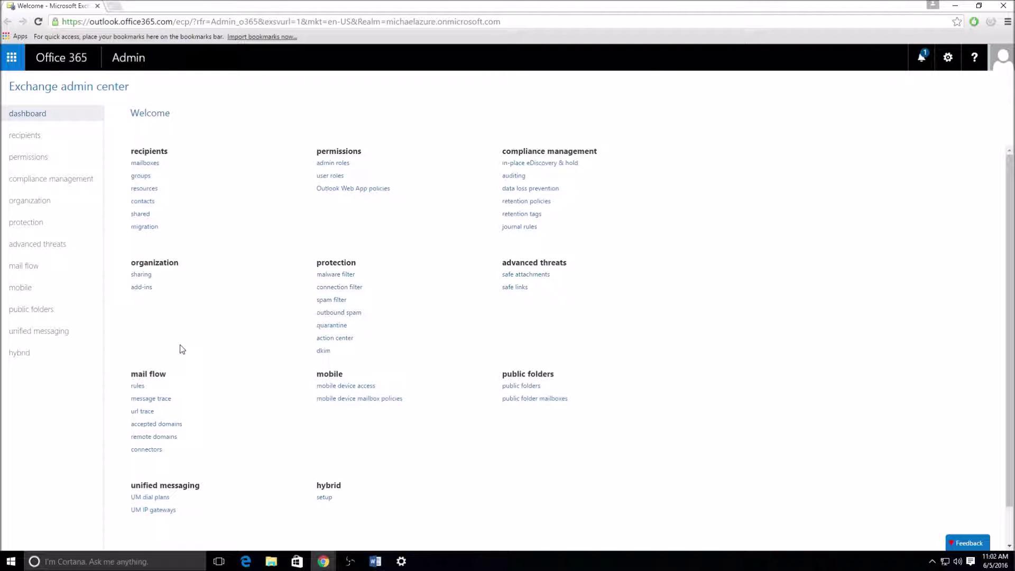
click(57, 340)
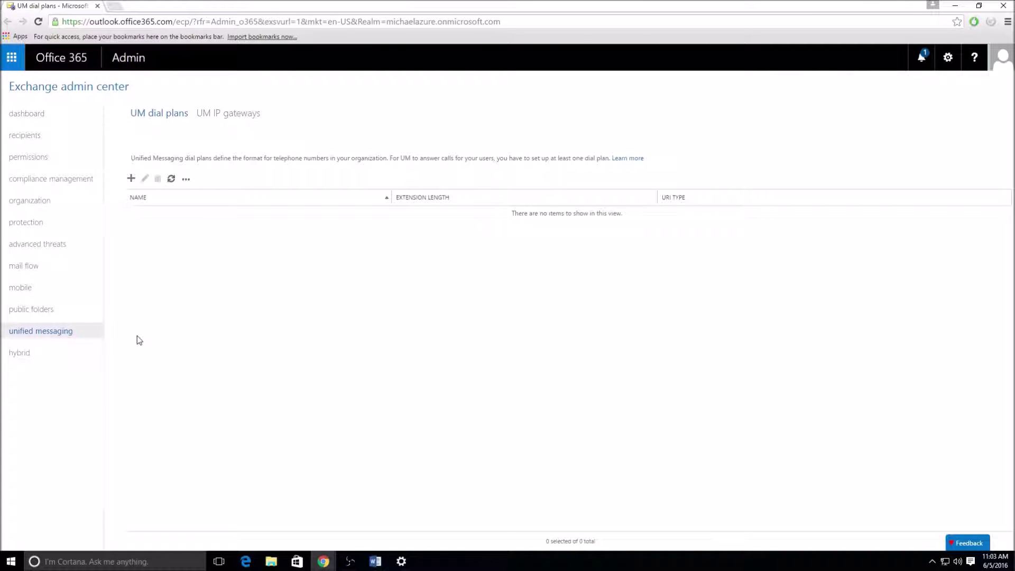
Open a new UM dial plan form full-screen and look over its Name and Country/Region code fields
click(131, 178)
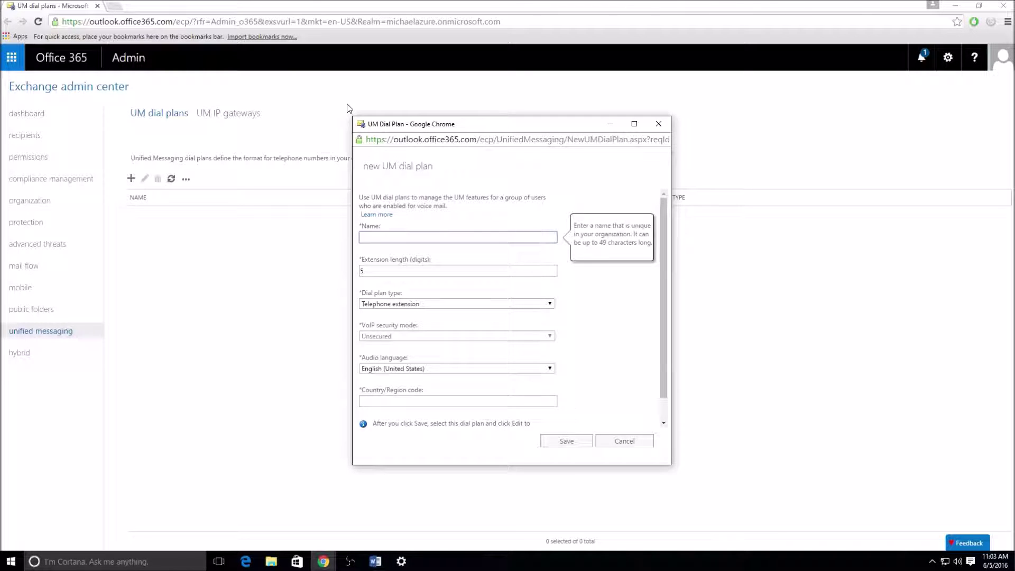
double_click(419, 125)
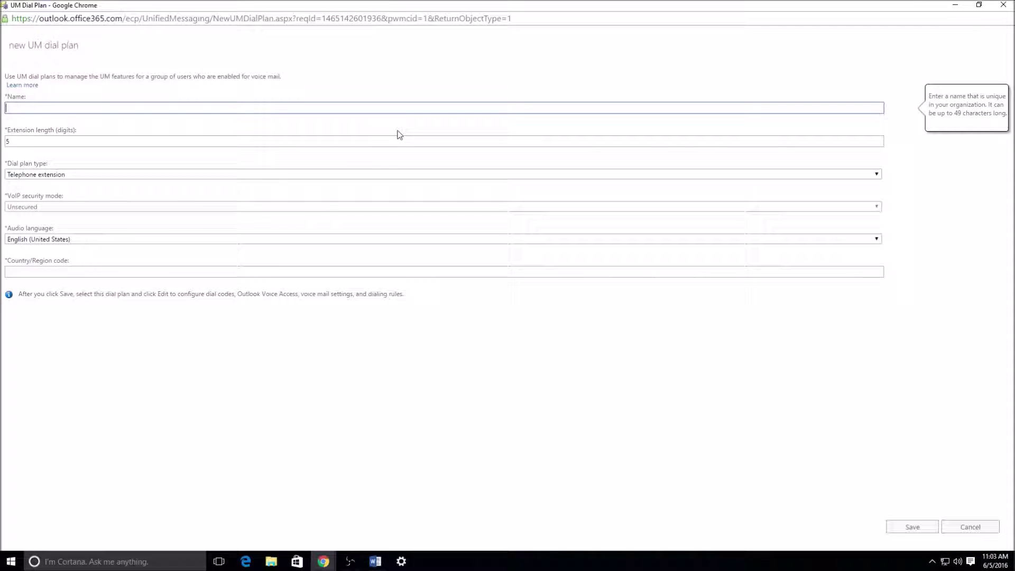
click(162, 206)
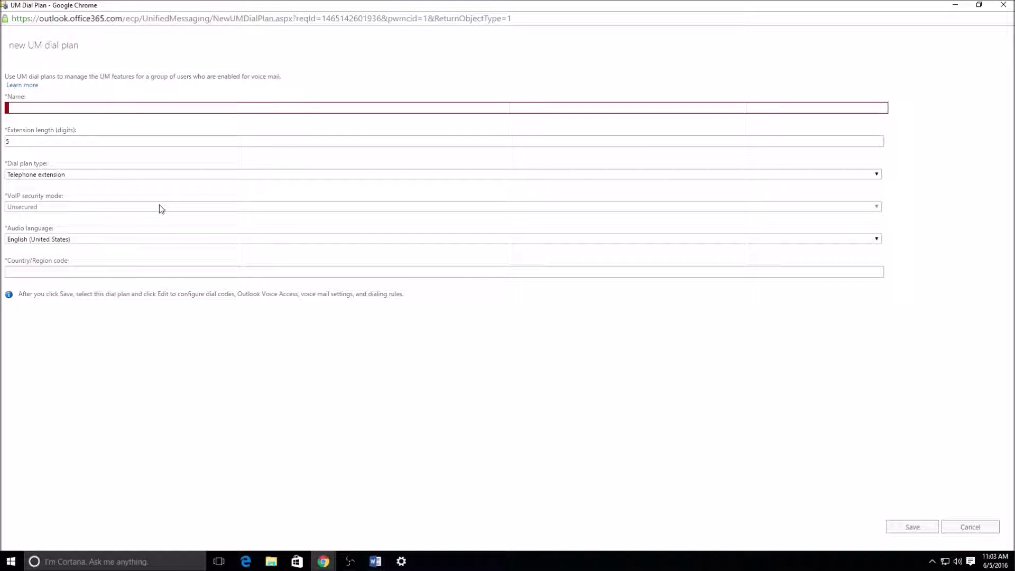
click(130, 109)
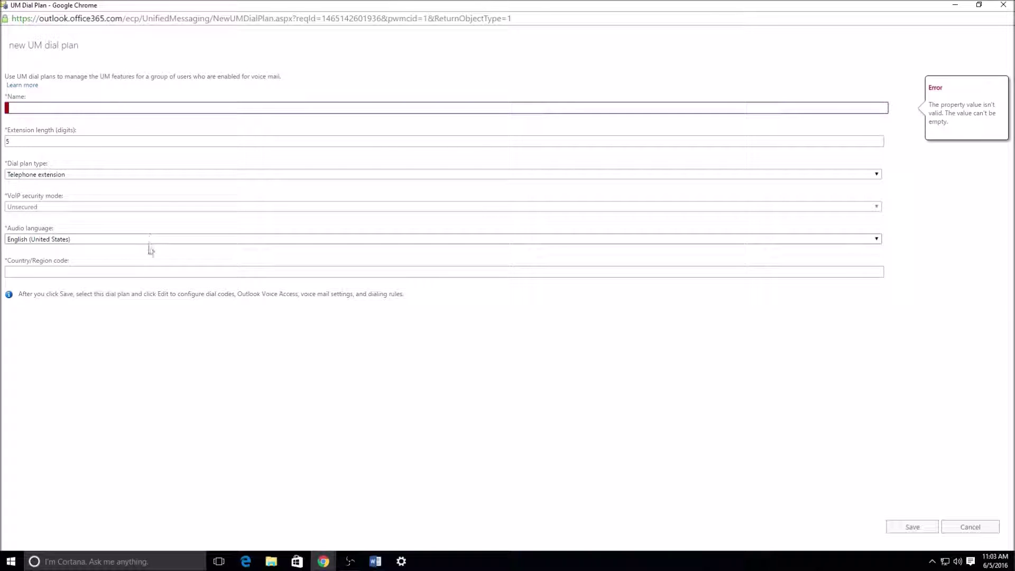
click(148, 271)
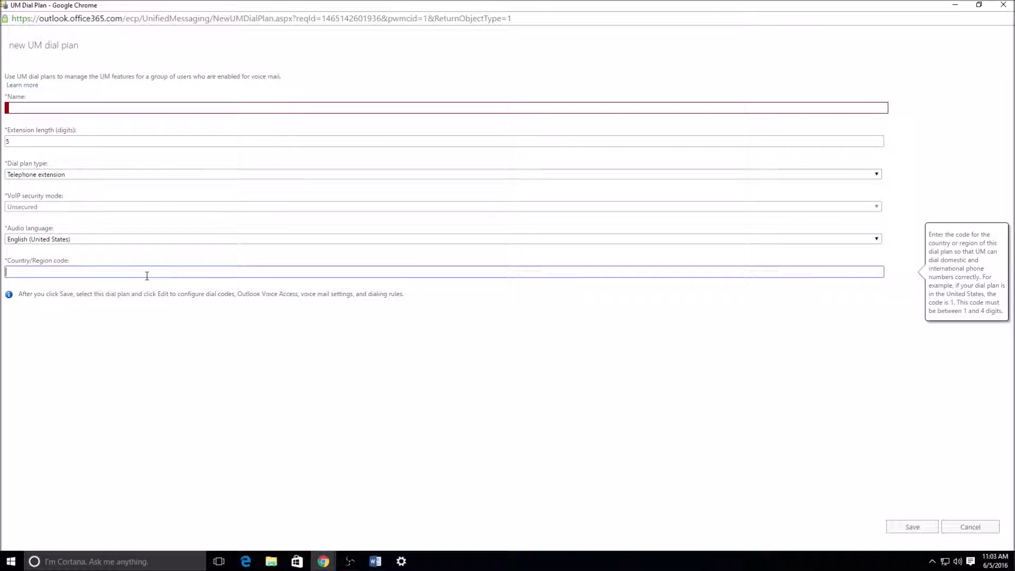
Close the new dial plan form without saving and go to the UM IP gateways page
right_click(228, 5)
click(246, 7)
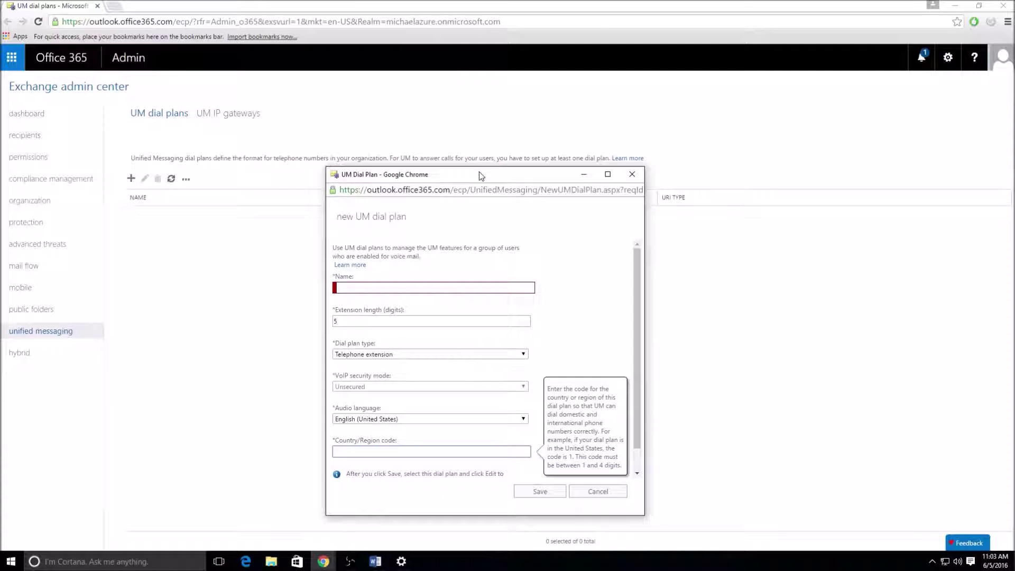
right_click(481, 174)
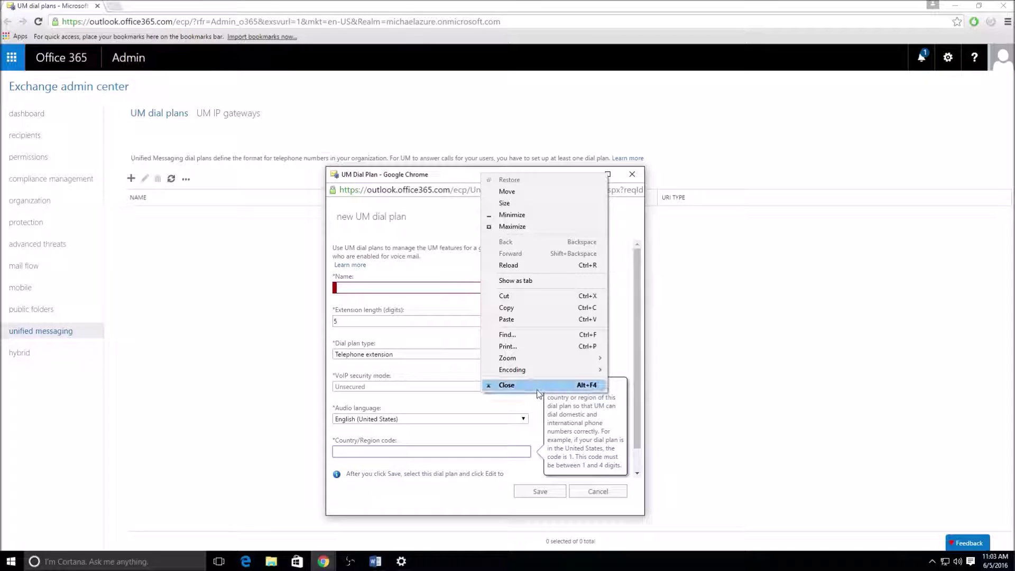
click(524, 385)
click(230, 113)
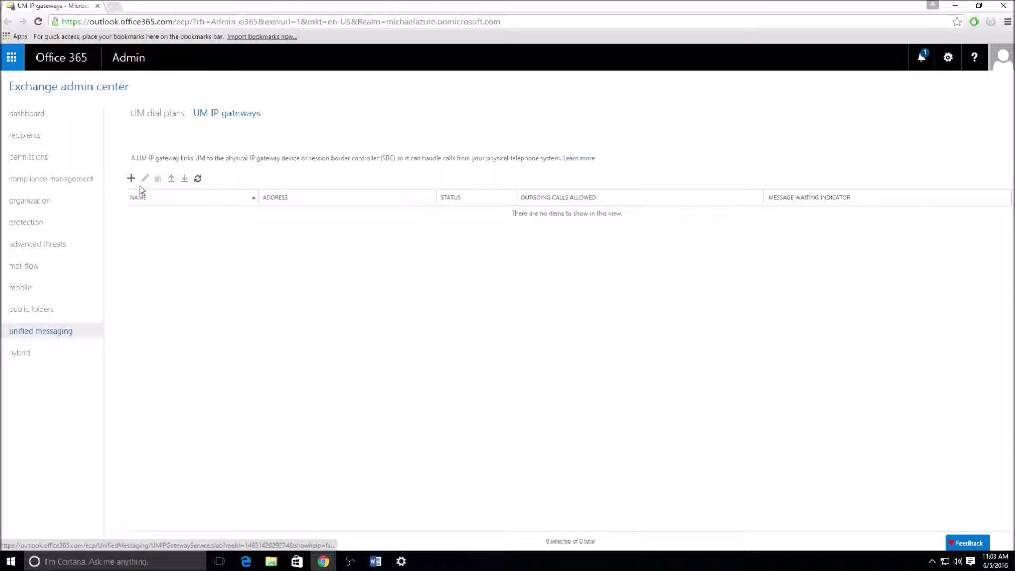
click(132, 179)
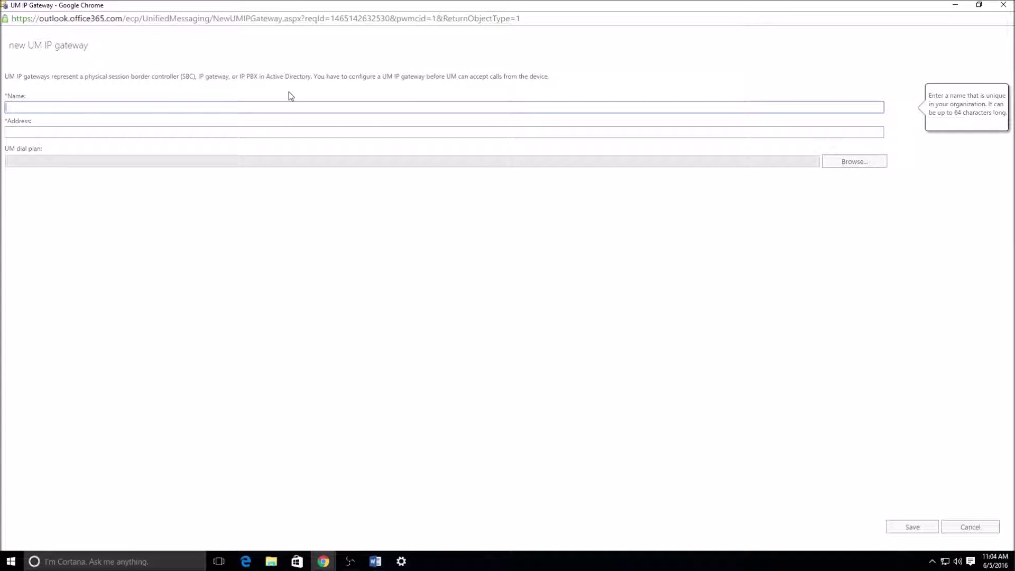
click(268, 129)
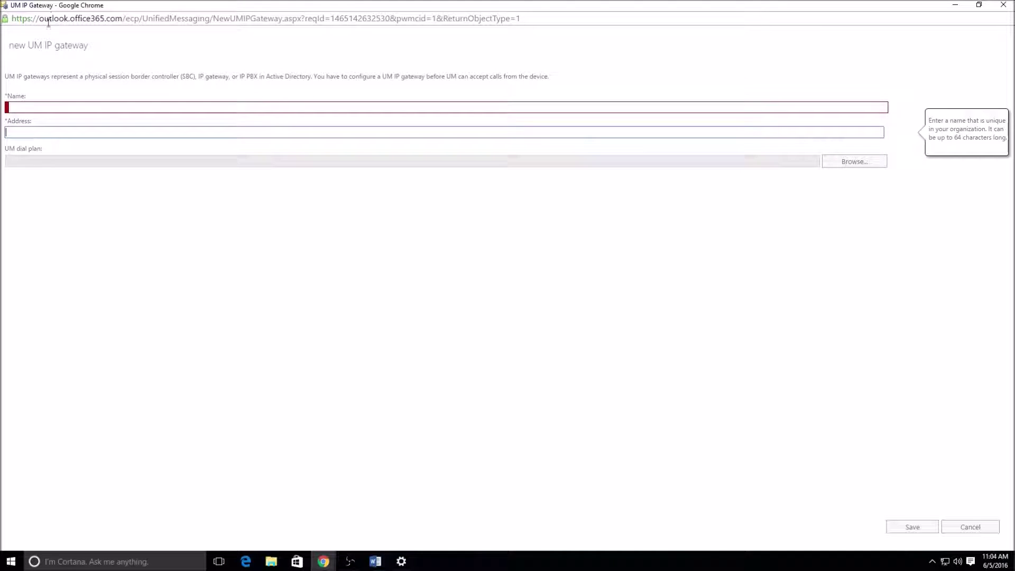
double_click(74, 9)
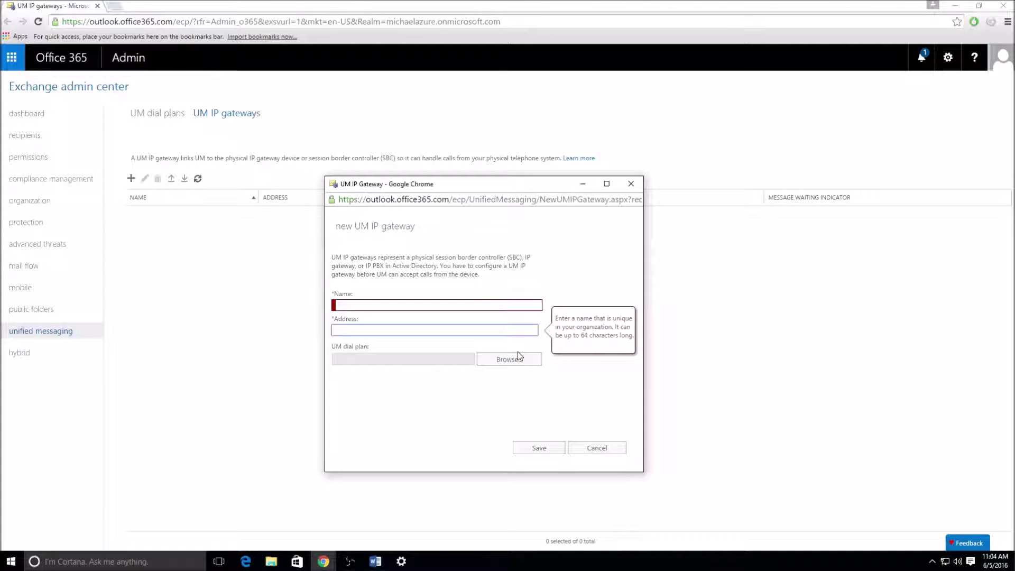
click(590, 449)
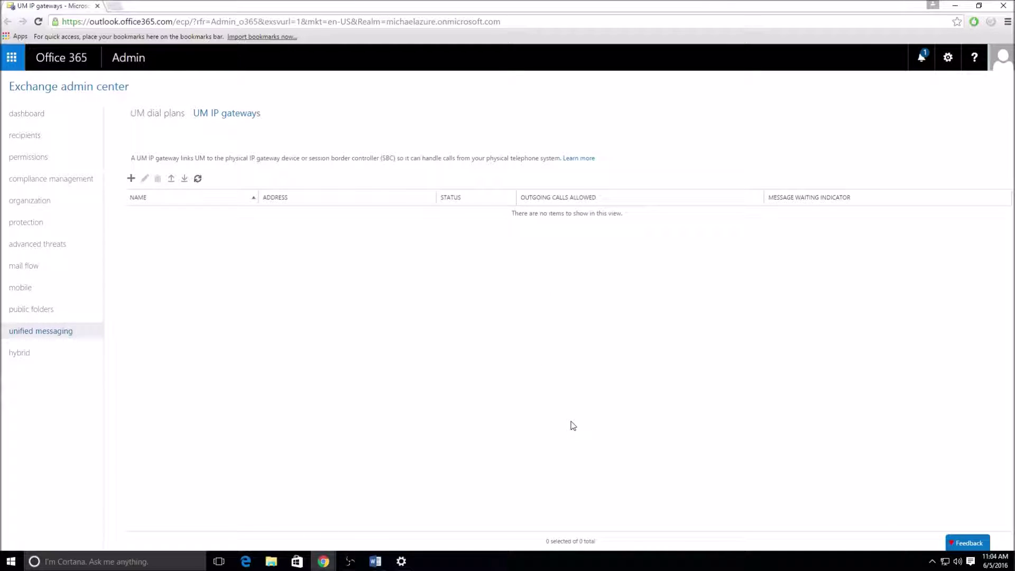